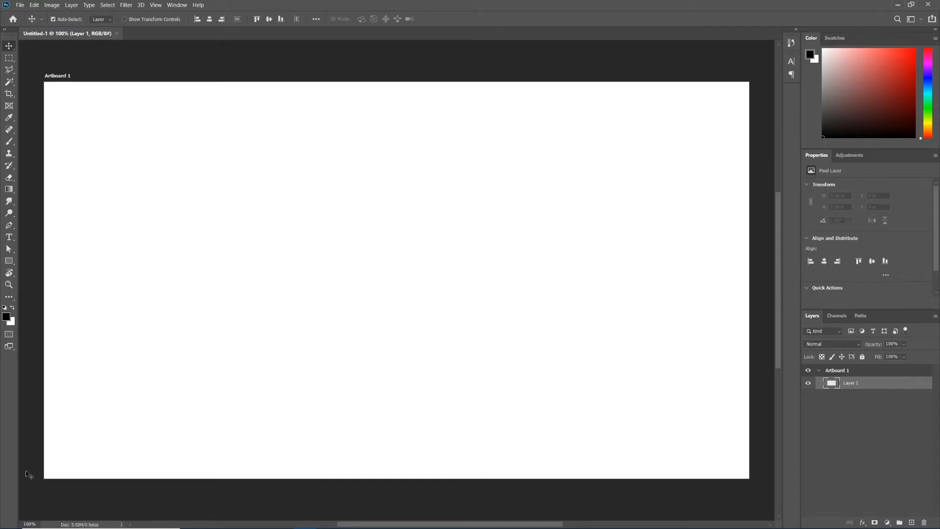
Step: Show the timeline, enlarge it, and create a frame animation for the blank artboard
left_click(179, 6)
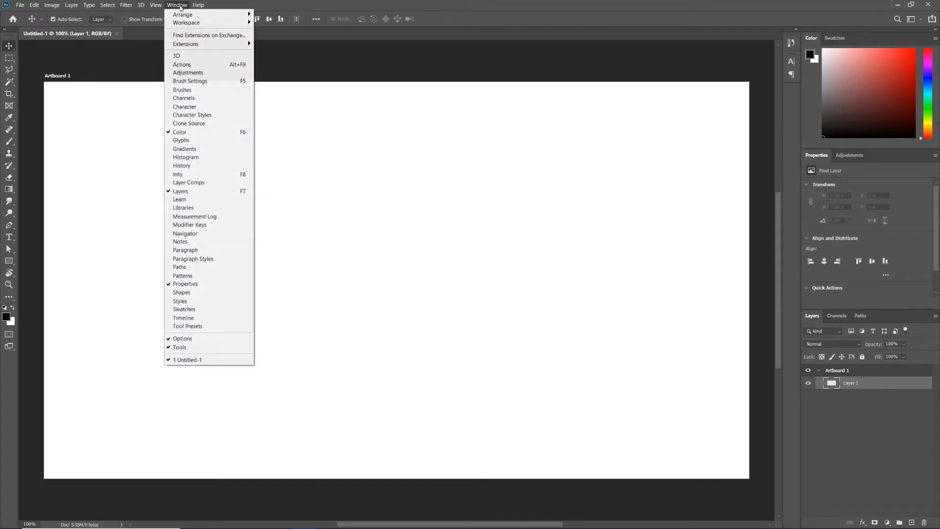
left_click(197, 321)
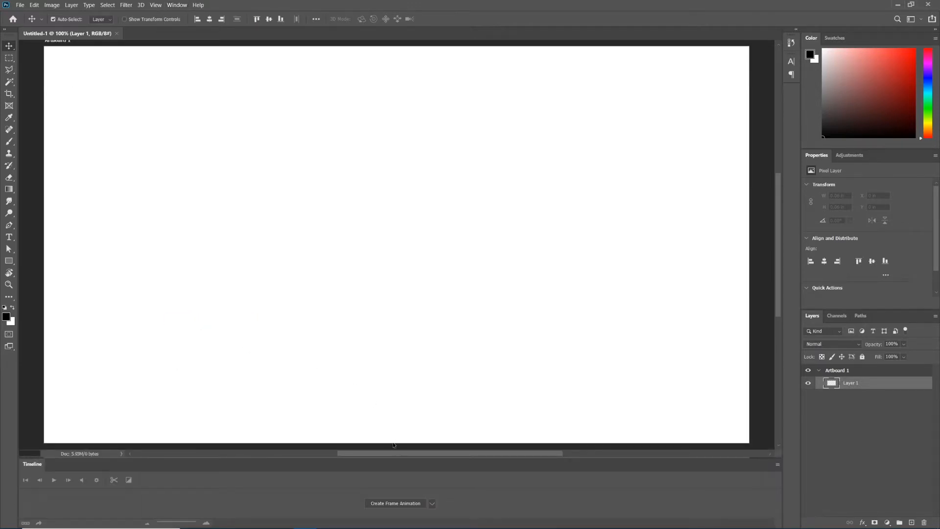
left_click_drag(398, 458, 402, 401)
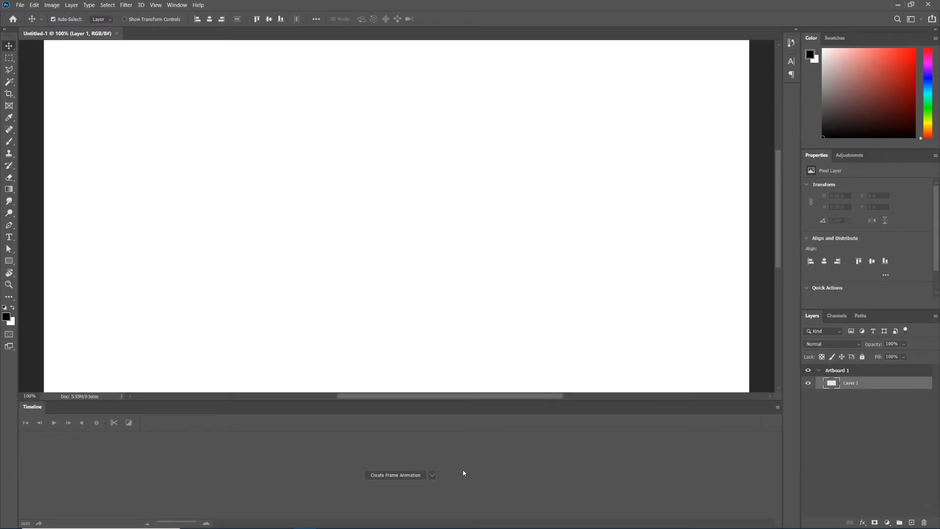
left_click(433, 475)
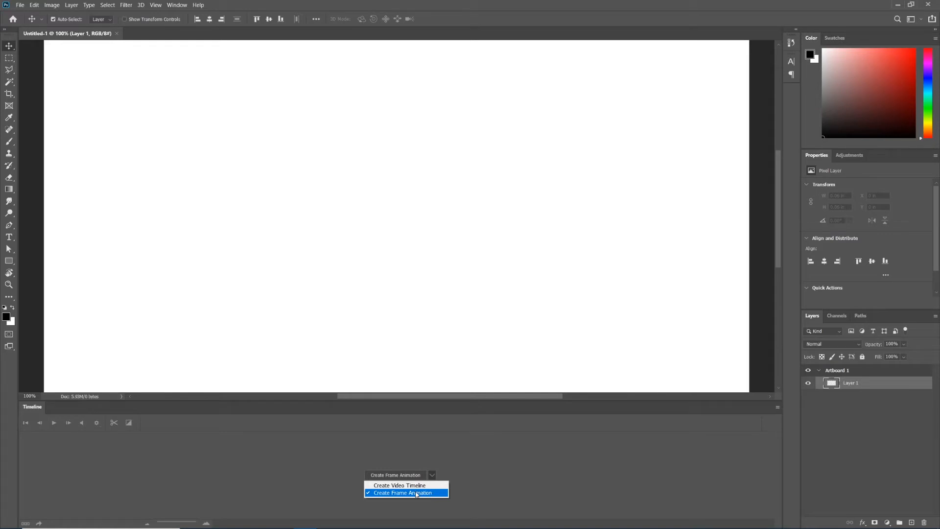
left_click(416, 493)
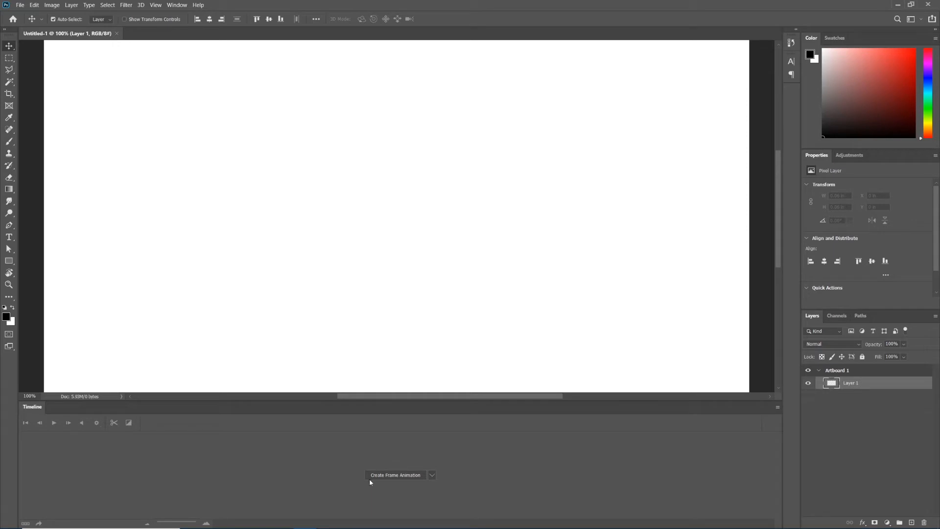
left_click(399, 474)
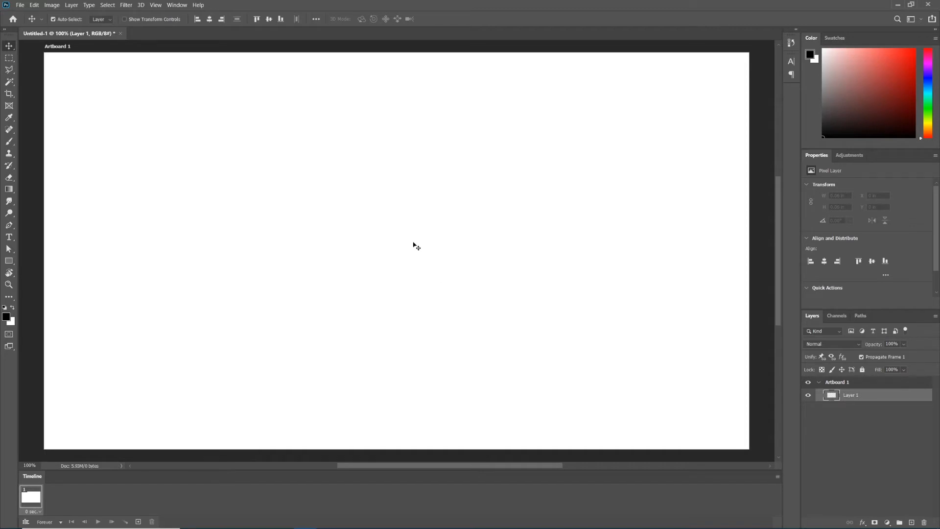
Step: Load the image files Horse_1.png through Horse_11.png into a layer stack using the Load Files into Stack script
left_click(20, 5)
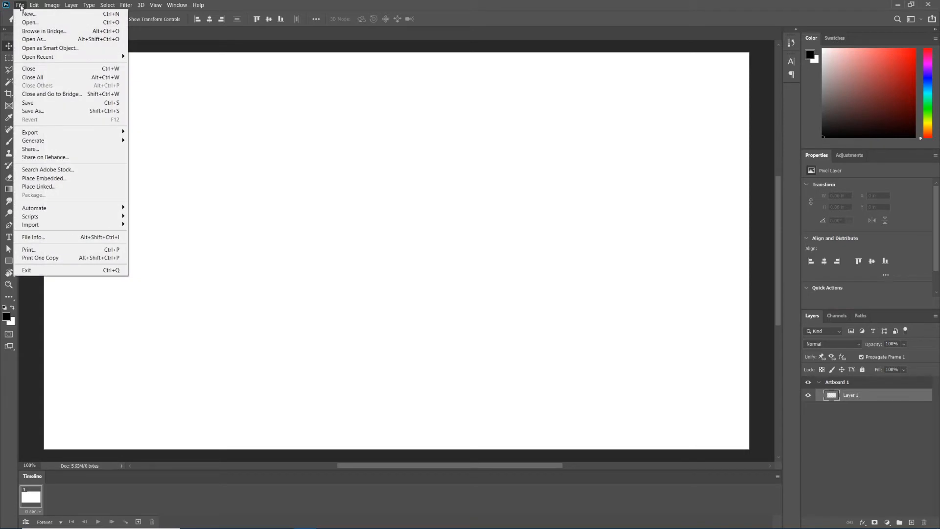
mouse_move(95, 219)
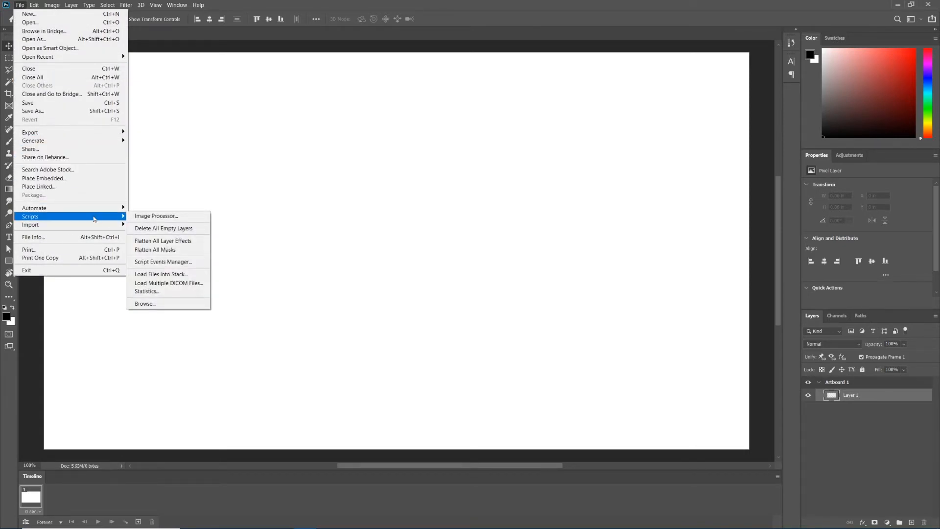
left_click(188, 276)
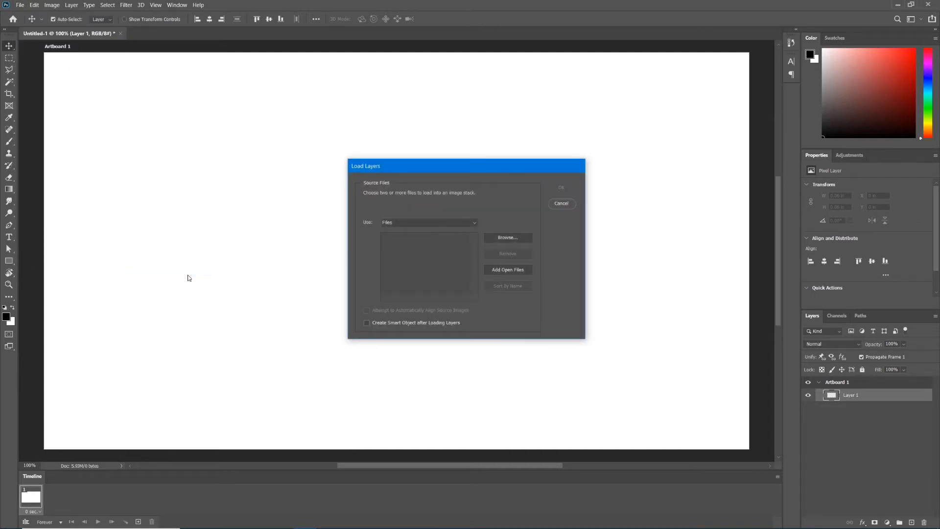
left_click(505, 237)
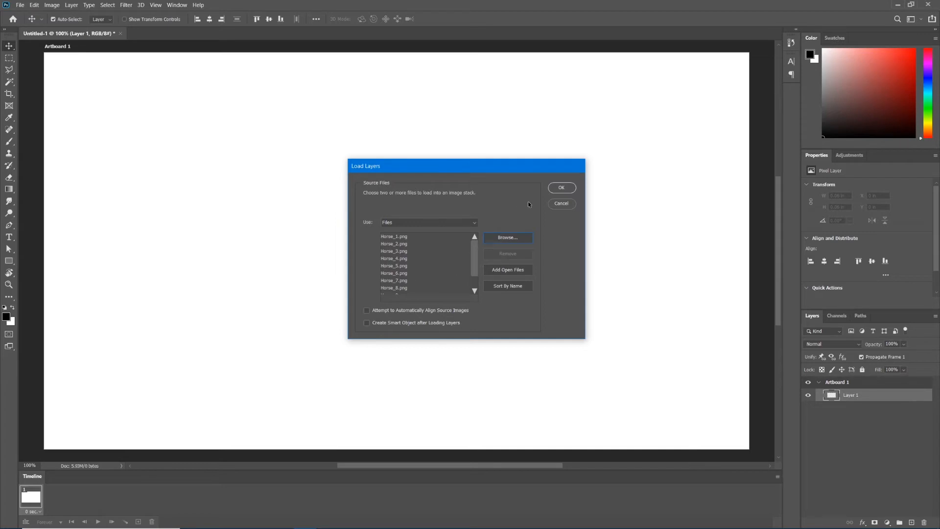
left_click(562, 188)
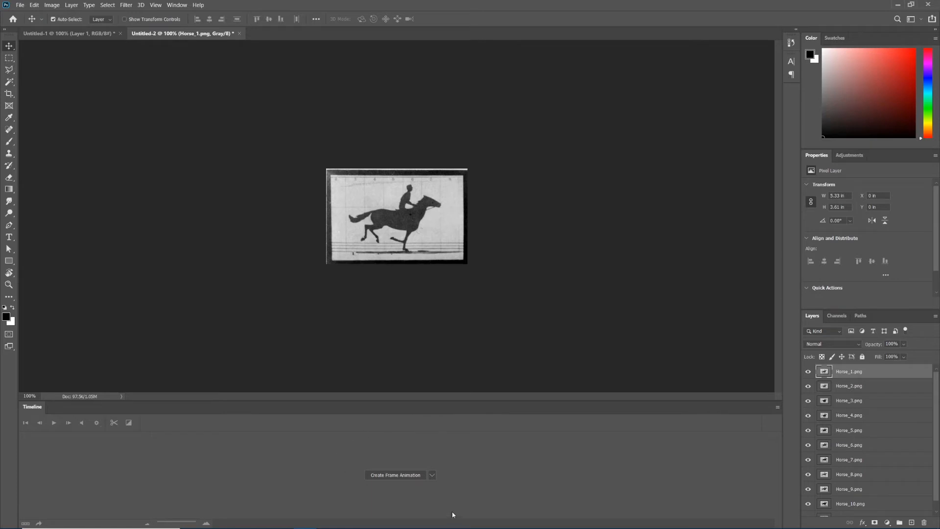
Step: Create a frame animation in the document that holds the stacked horse images
left_click(87, 32)
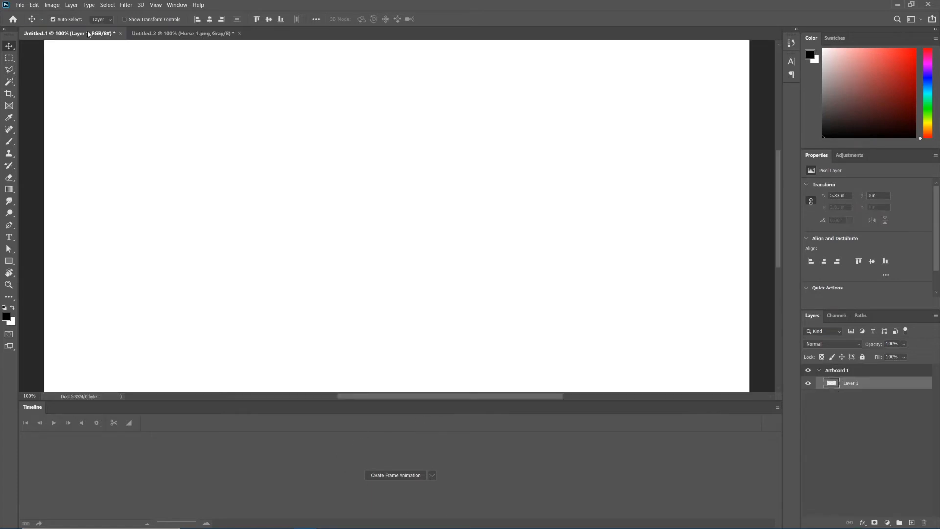
left_click(175, 34)
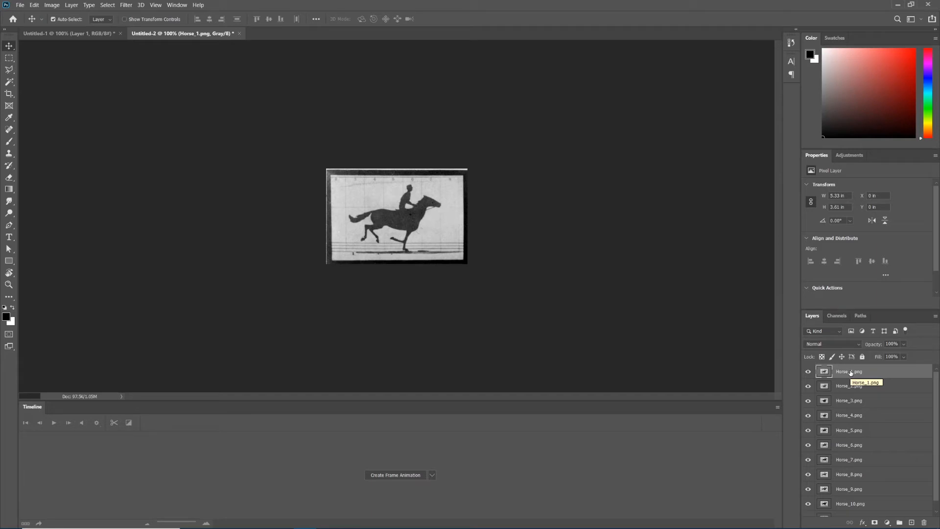
left_click(393, 475)
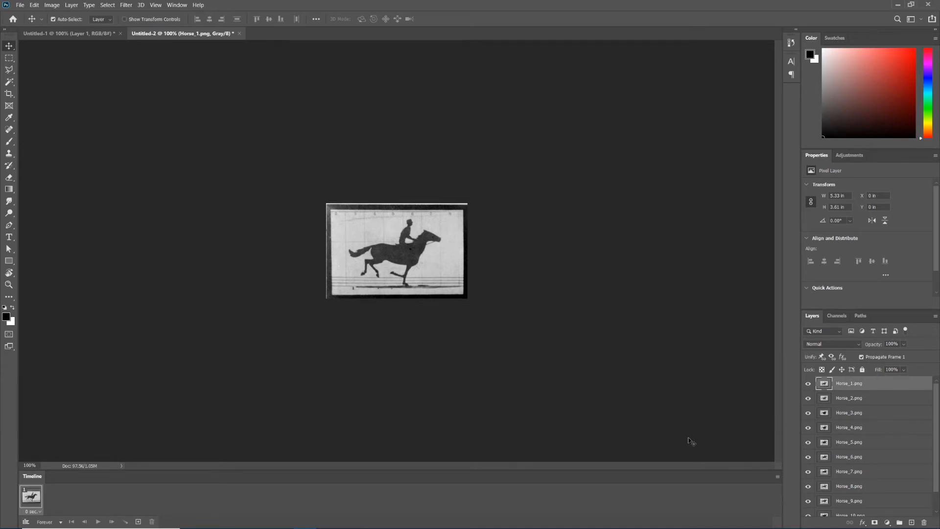
Step: Make animation frames from all the horse layers
scroll(865, 398, "down", 2)
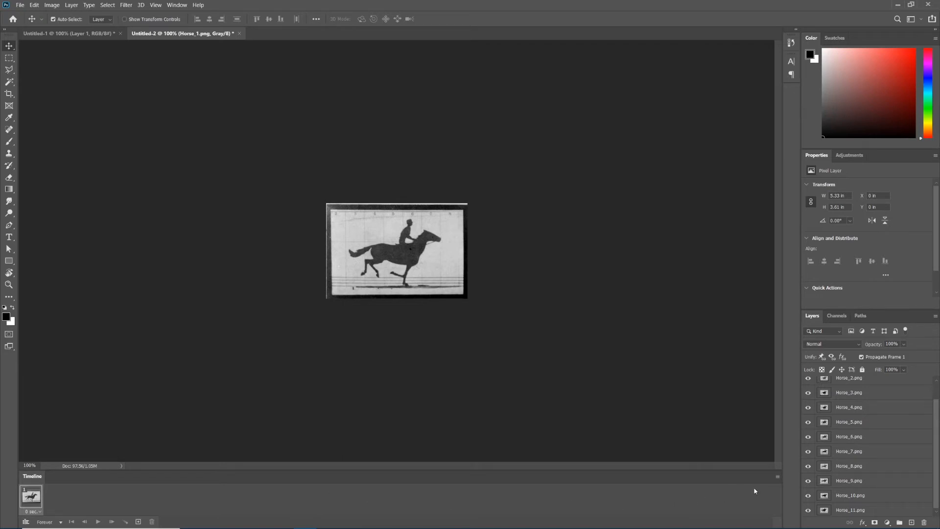
left_click(778, 477)
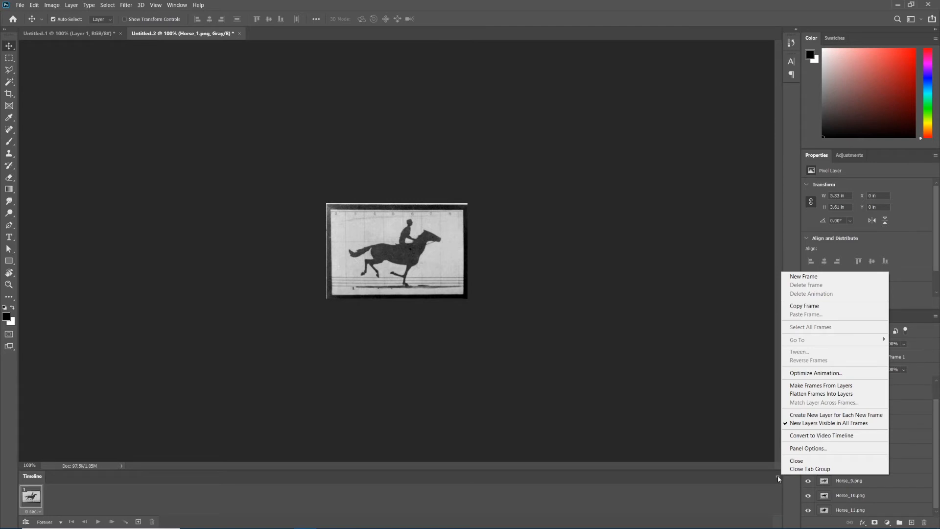
left_click(810, 388)
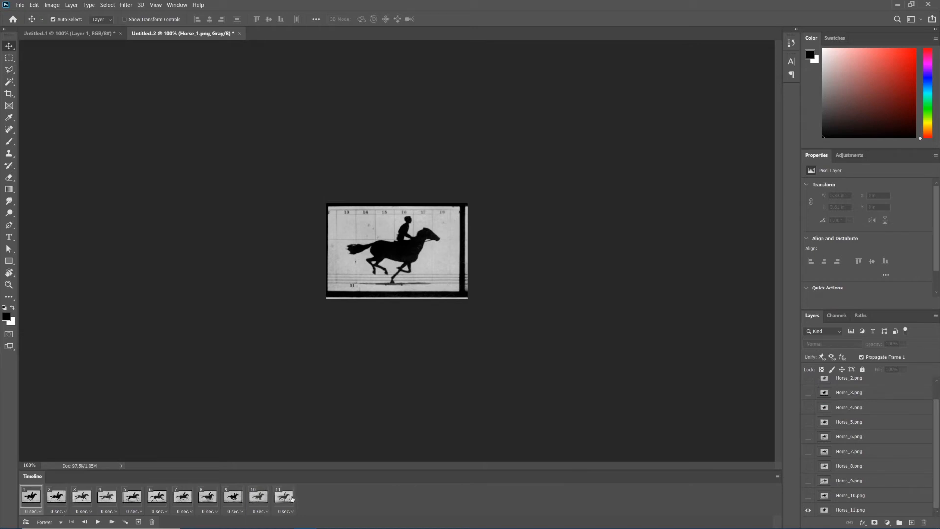
Step: Play and stop the horse animation, and check the looping options available for it
left_click(98, 523)
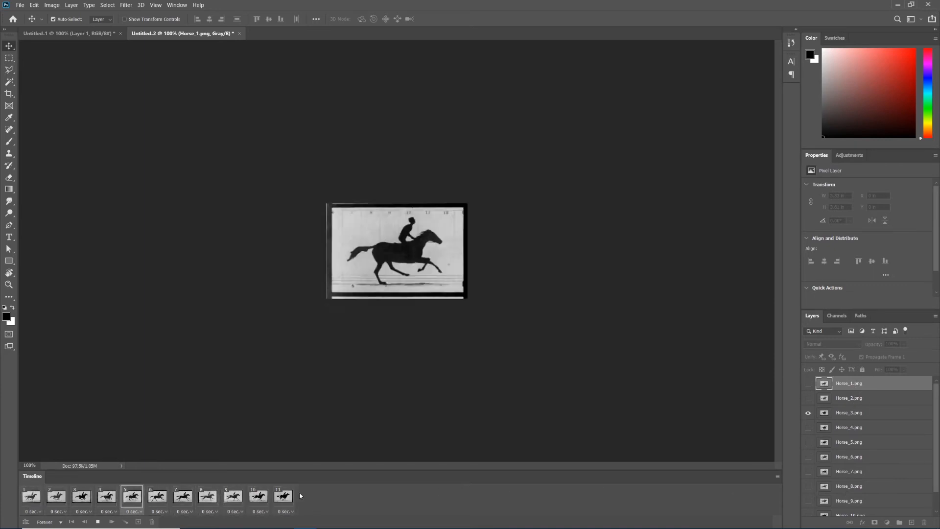
left_click(98, 522)
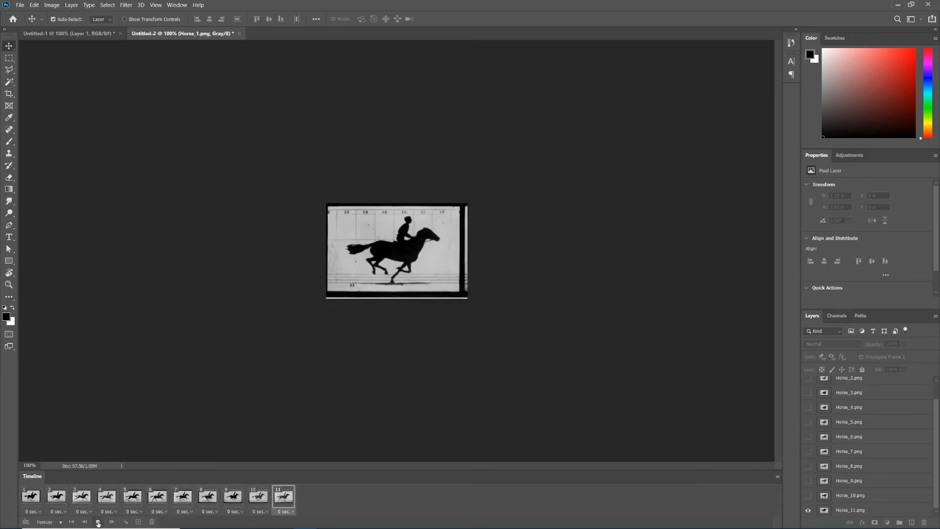
left_click(98, 521)
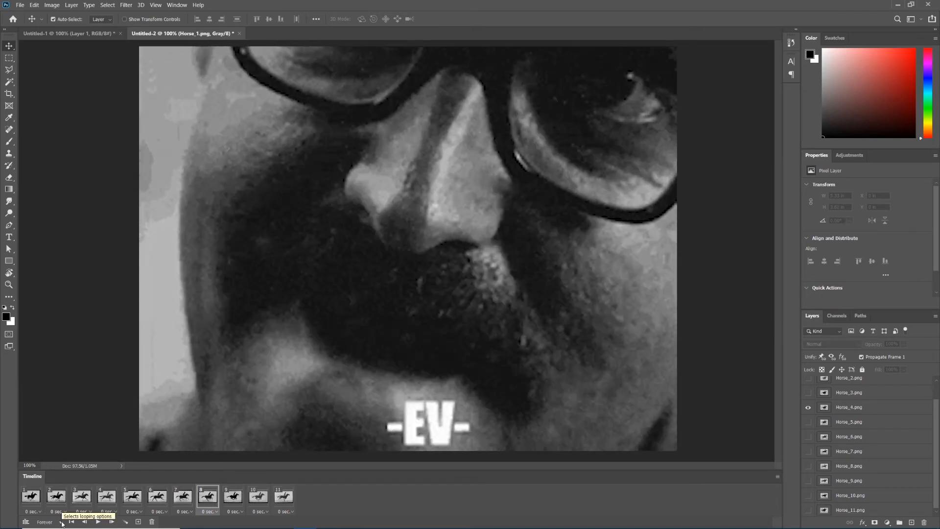
left_click(61, 522)
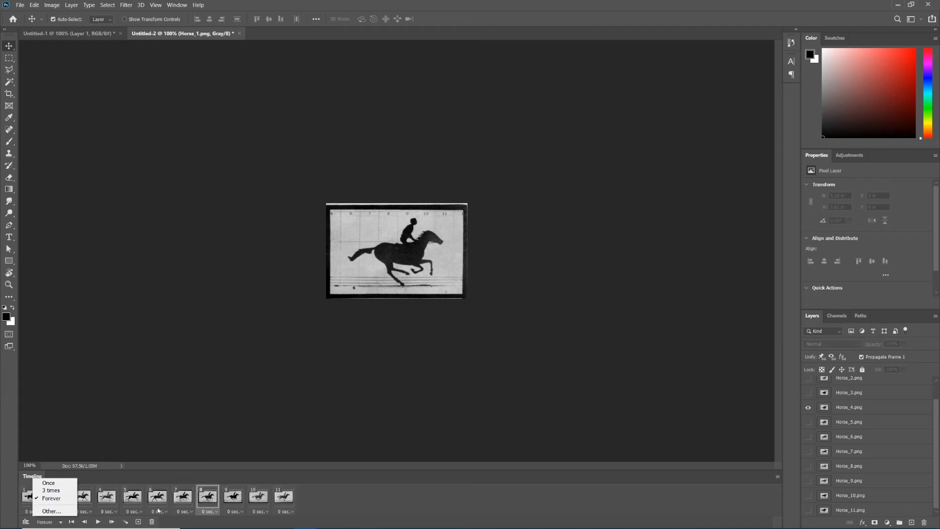
left_click(53, 522)
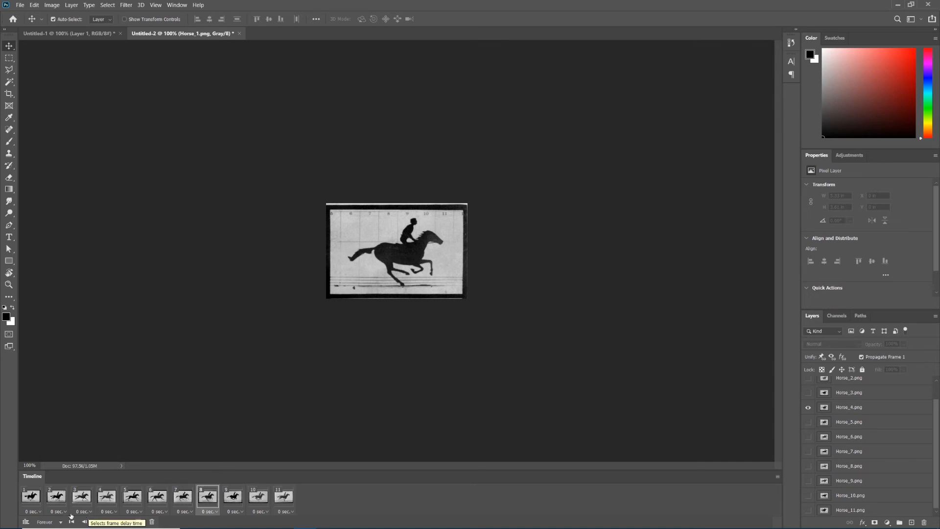
Step: Set the frame delay to 0.1 seconds for the first frame and for all remaining frames
left_click(39, 511)
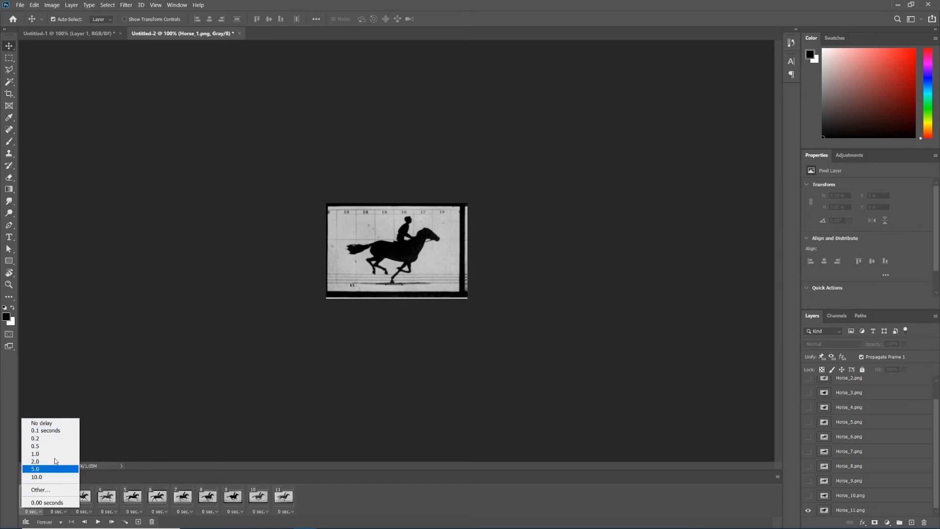
left_click(42, 423)
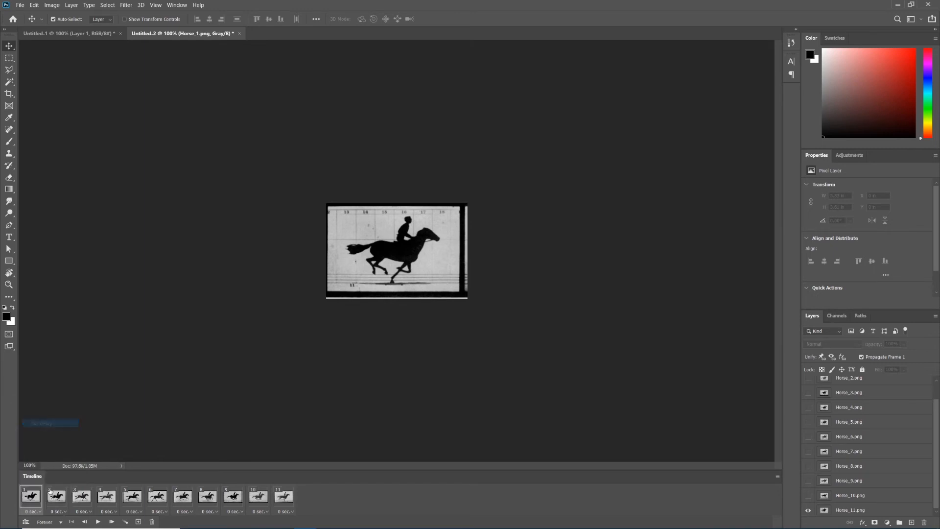
left_click(37, 511)
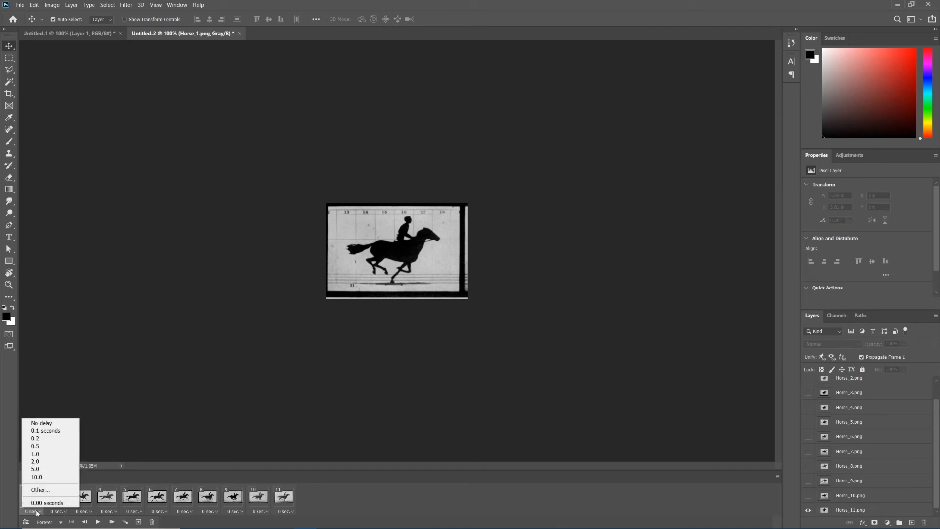
left_click(59, 431)
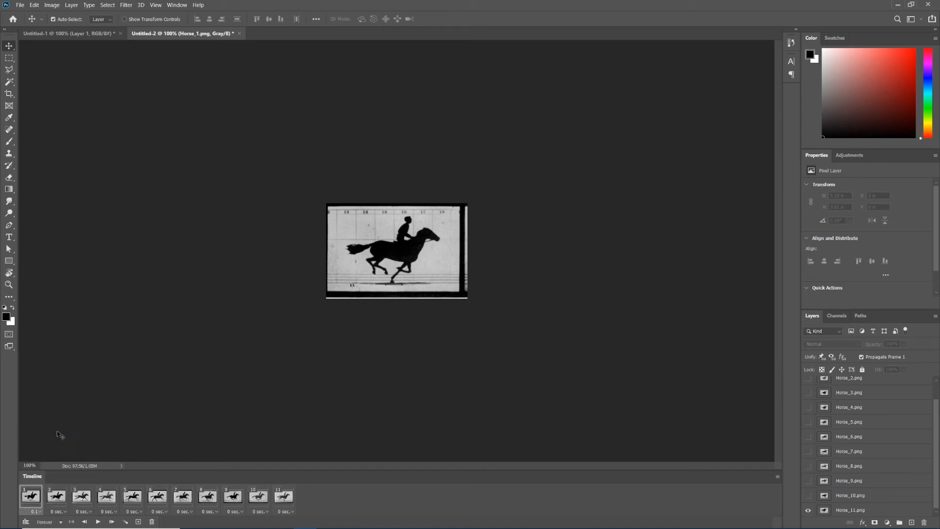
left_click(56, 498)
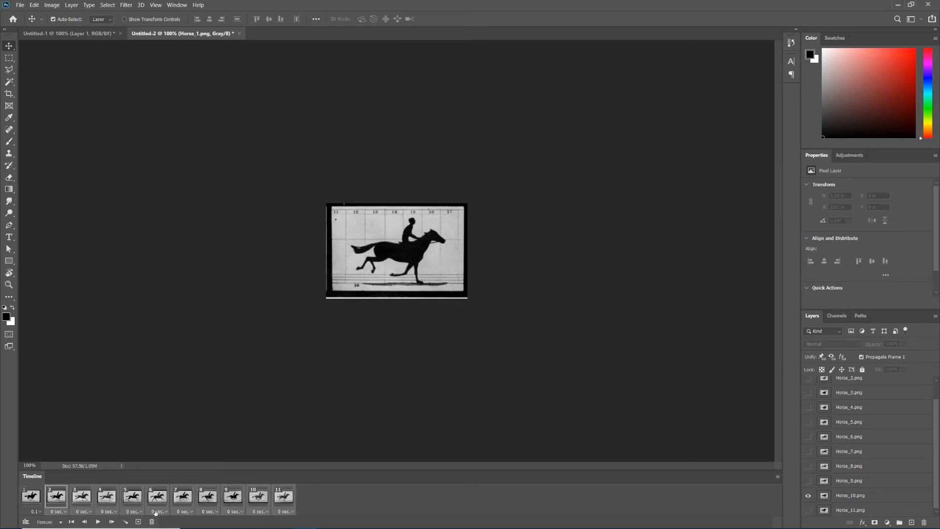
left_click(64, 512)
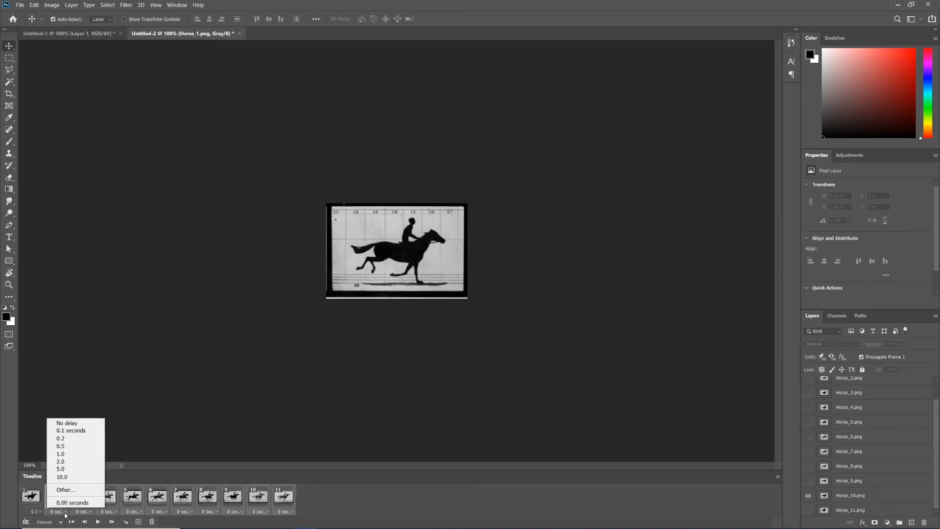
left_click(72, 431)
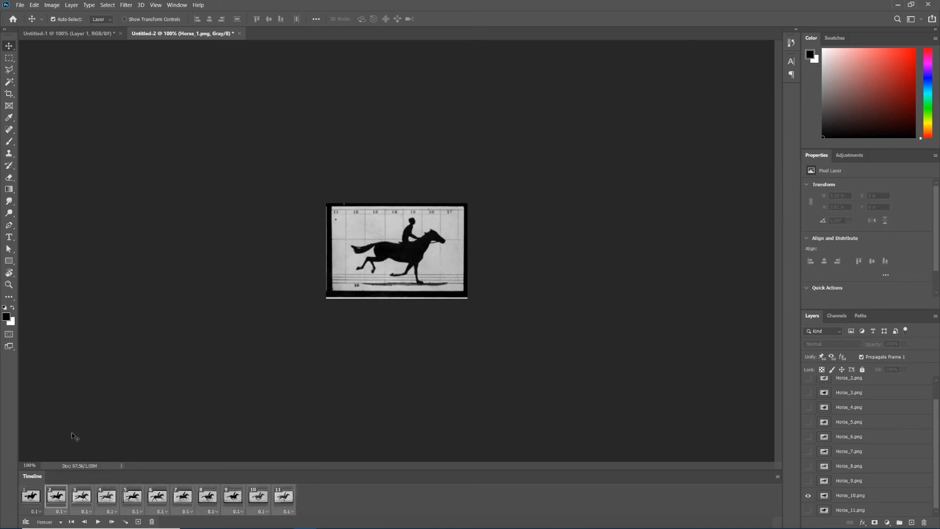
Step: Preview the animation with the 0.1-second delay and undo the frame delay changes
left_click(97, 522)
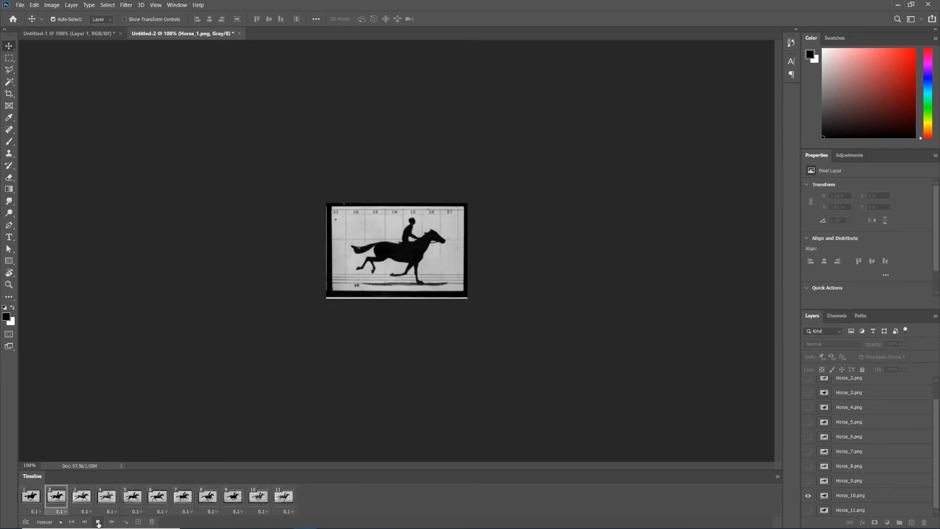
left_click(98, 522)
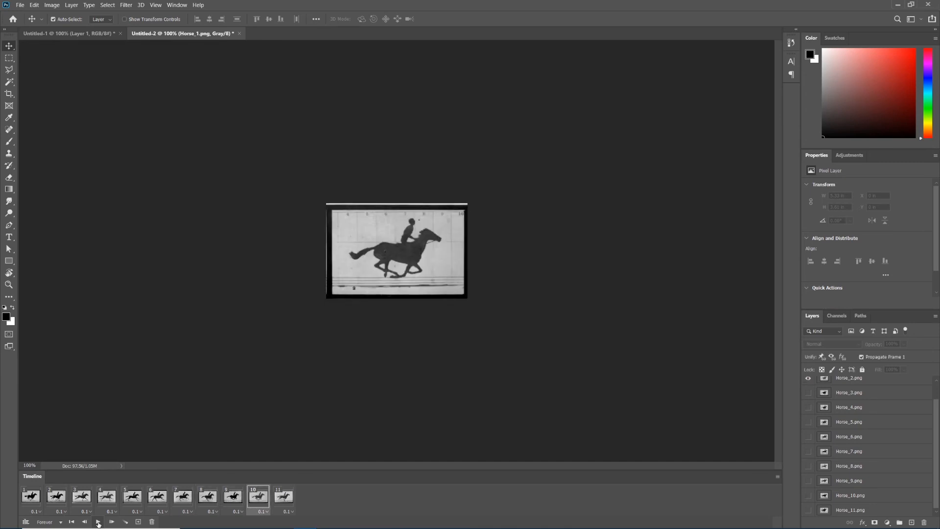
key("ctrl+z")
key("ctrl+z")
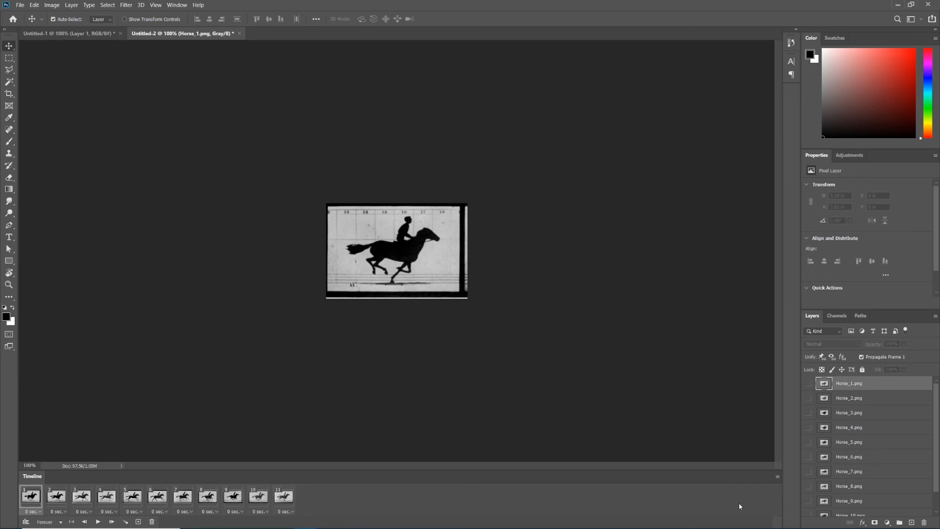
Step: Reverse the order of the animation frames and play the horse animation
left_click(778, 477)
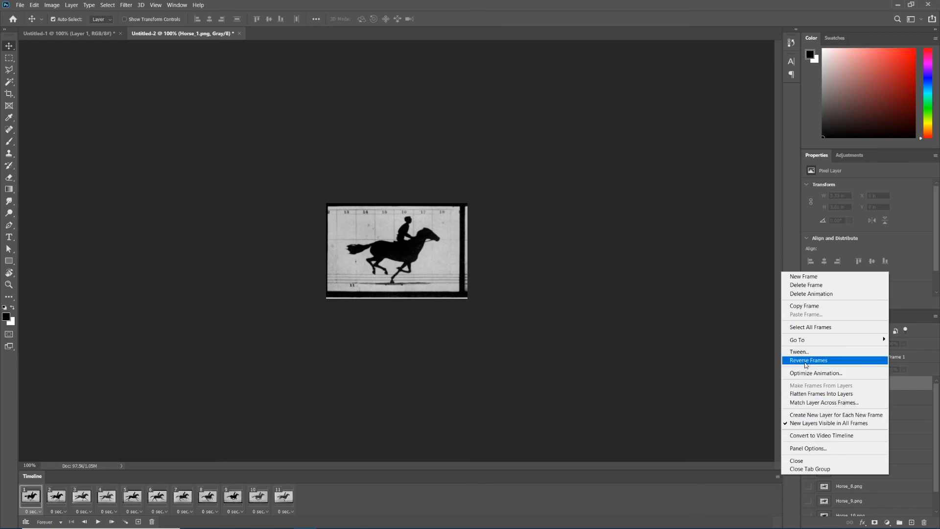
left_click(804, 361)
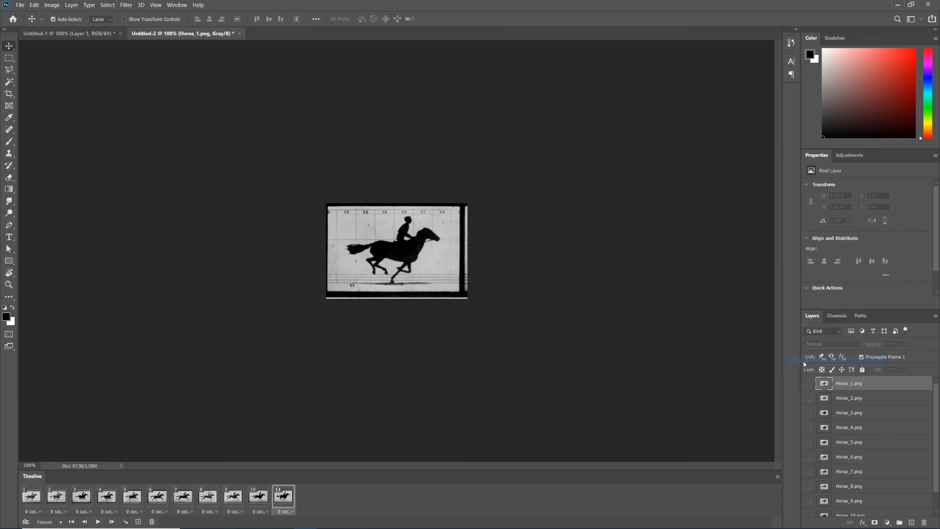
left_click(98, 522)
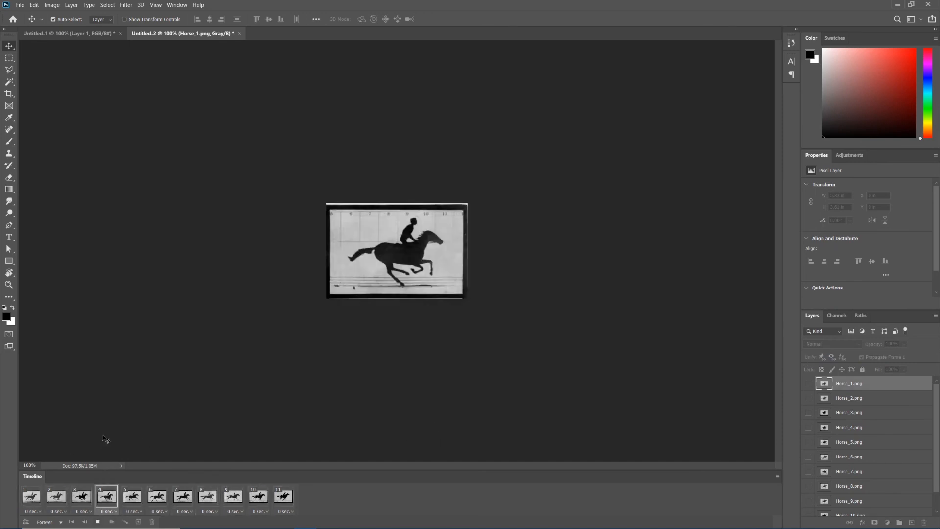